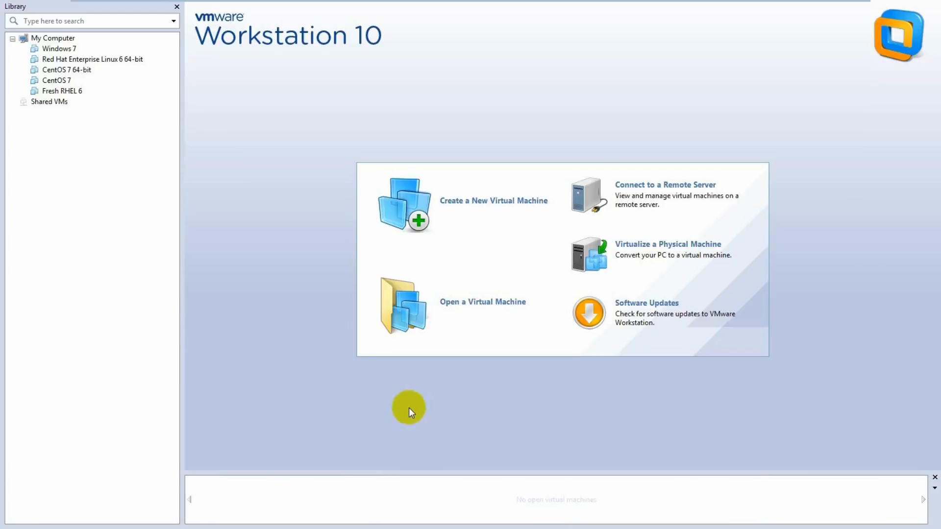
Start a custom virtual machine with Workstation 10.0 hardware compatibility and a blank hard disk instead of an installer source
left_click(471, 207)
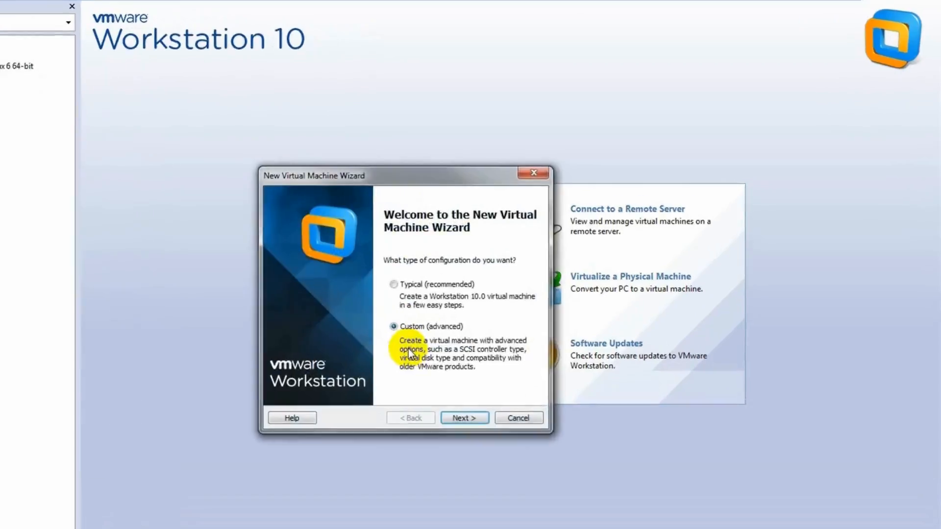
left_click(409, 457)
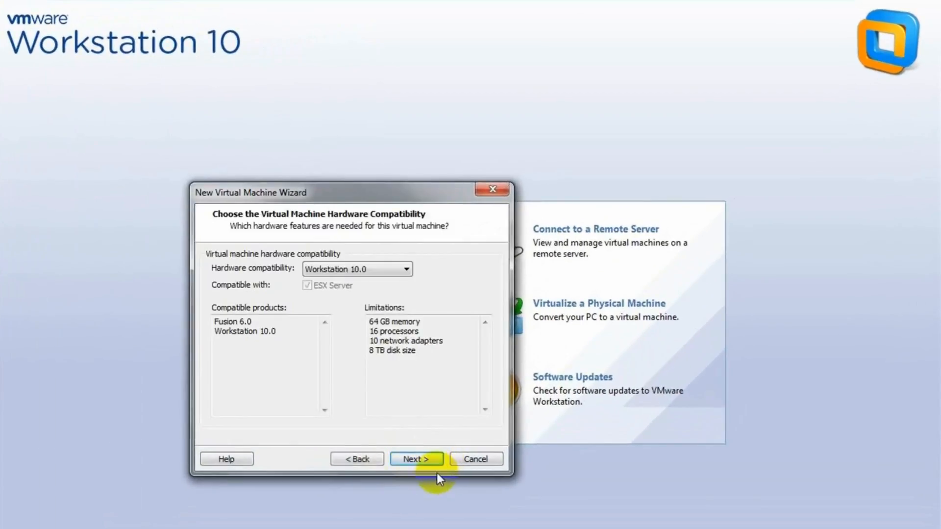
left_click(420, 463)
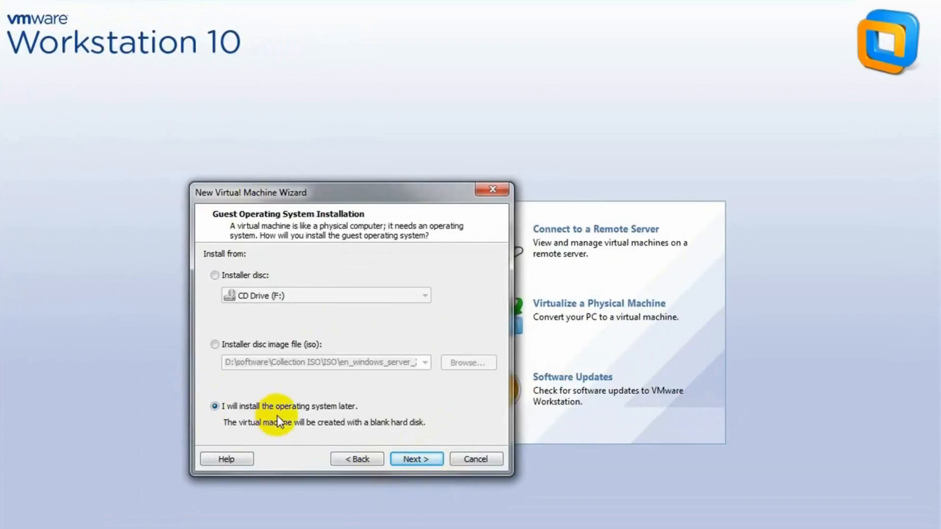
left_click(416, 460)
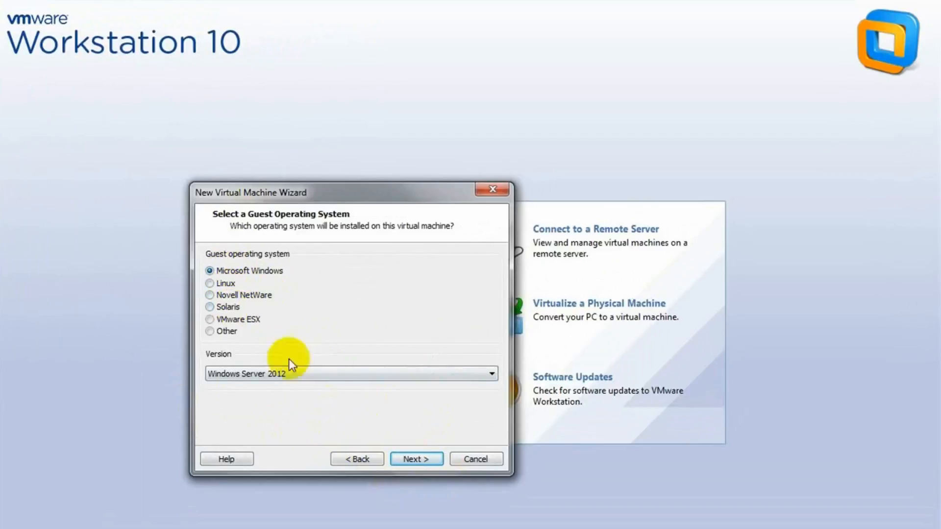
Select Microsoft Windows, version Windows Server 2012, as guest operating system and accept the suggested machine name and location
left_click(275, 373)
left_click(275, 373)
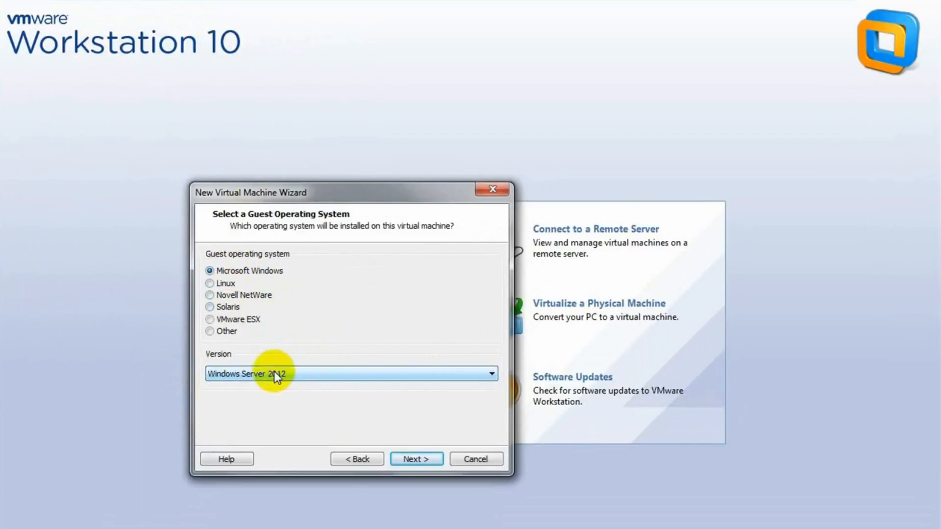
left_click(415, 459)
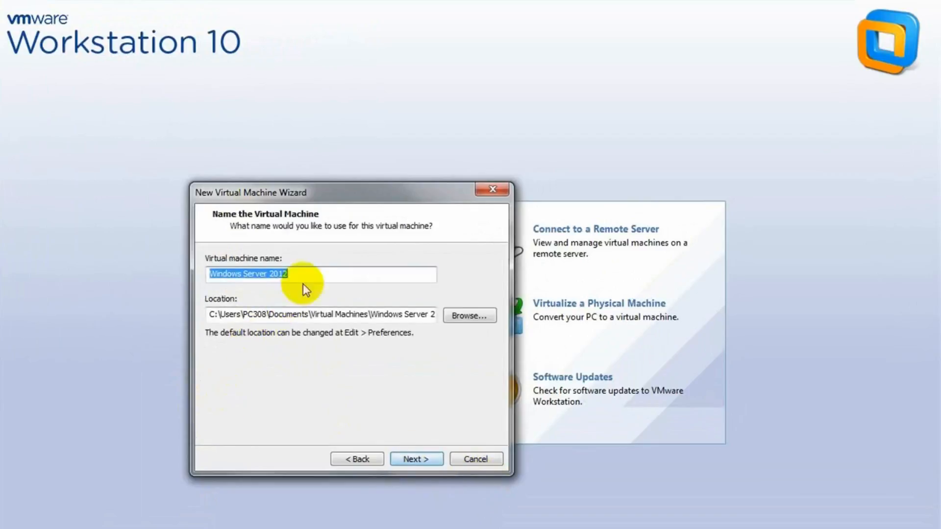
left_click(424, 457)
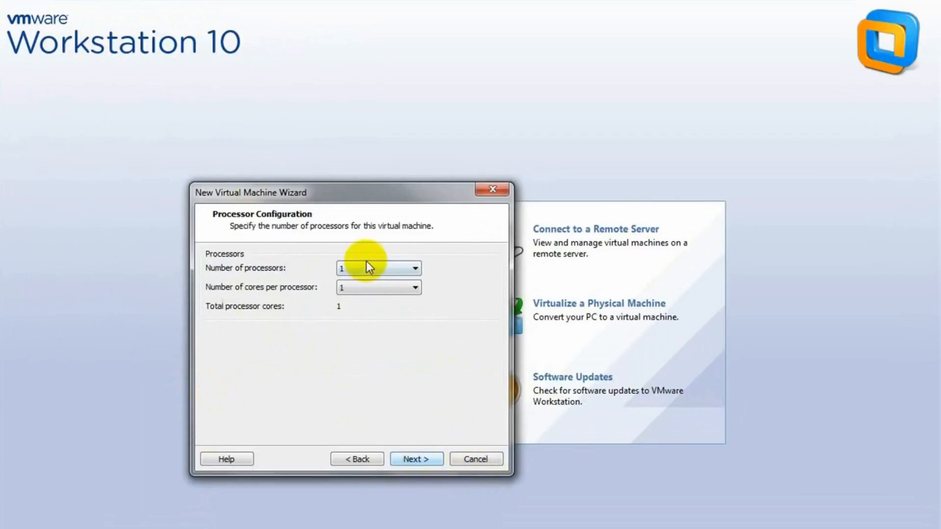
Give the virtual machine 2 processors with 1 core each and 2048 MB of memory
left_click(351, 268)
left_click(346, 295)
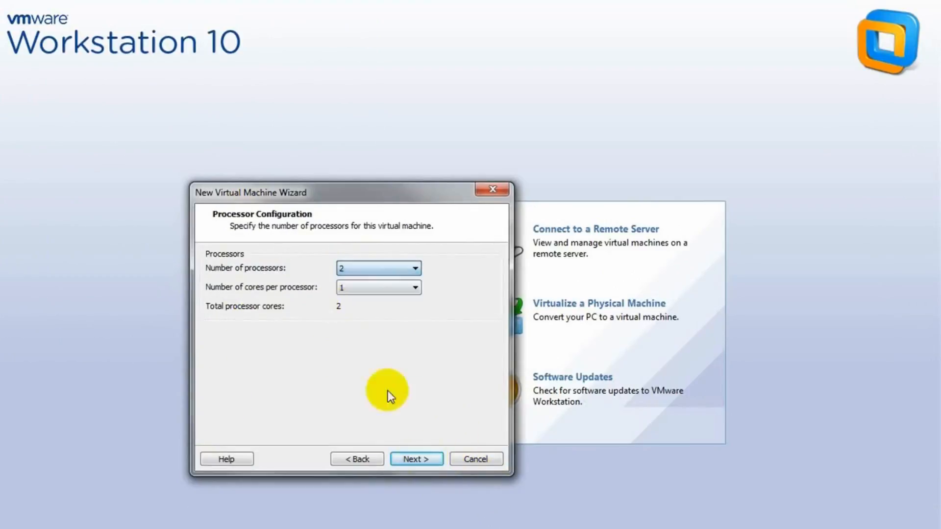
left_click(405, 459)
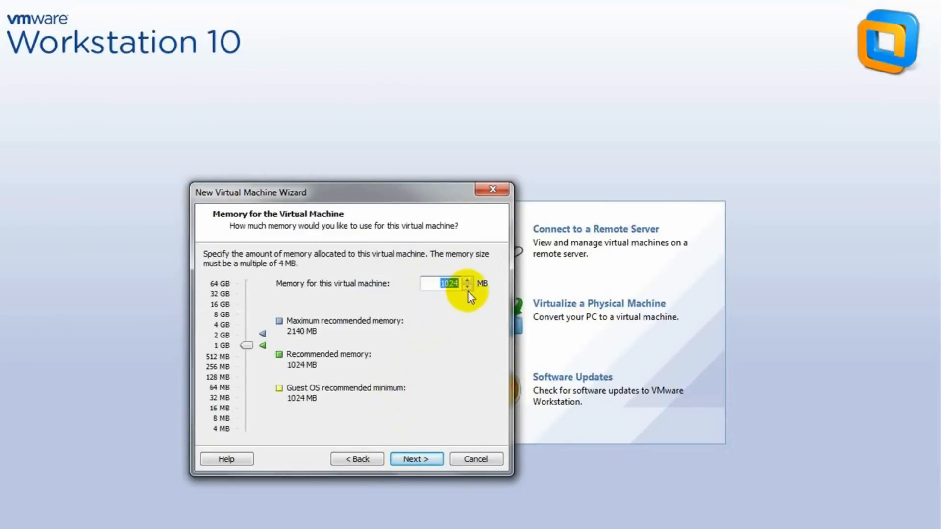
type("2048")
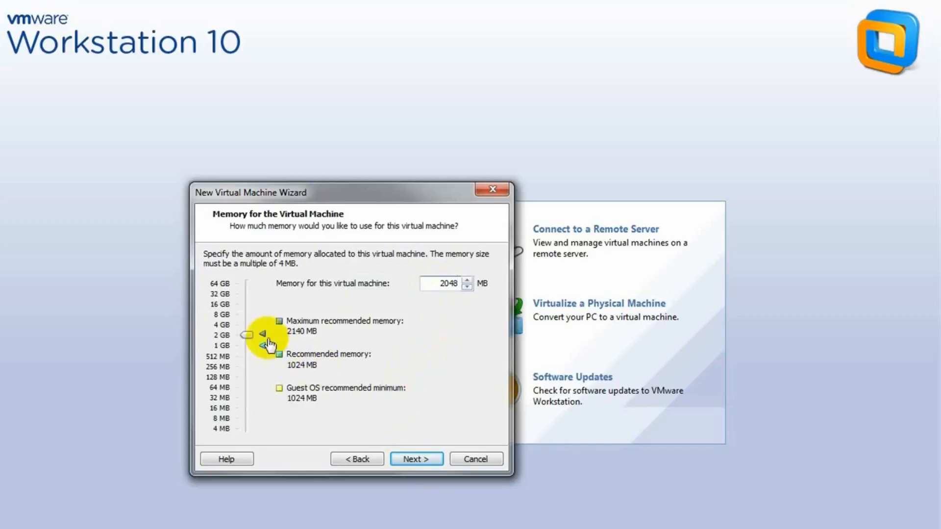
left_click(416, 459)
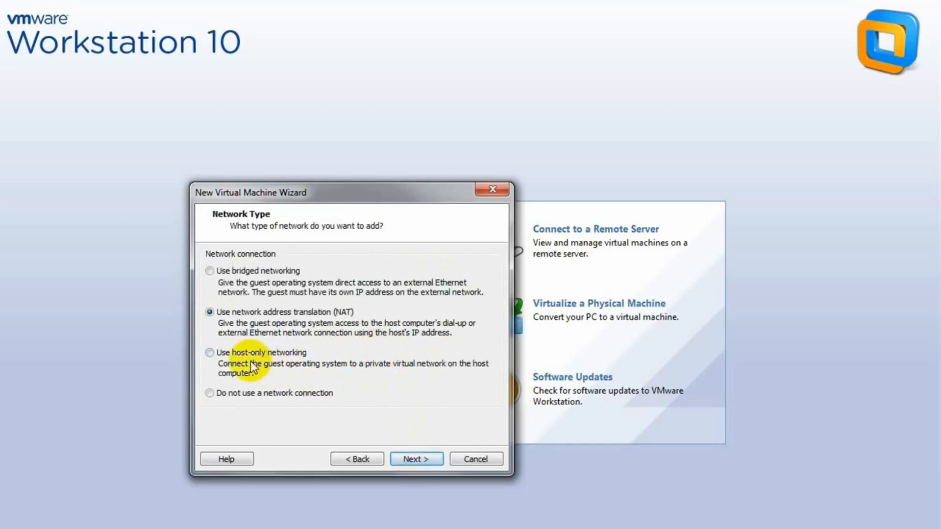
Choose host-only networking and accept the LSI Logic SAS controller and the default virtual disk options
left_click(210, 354)
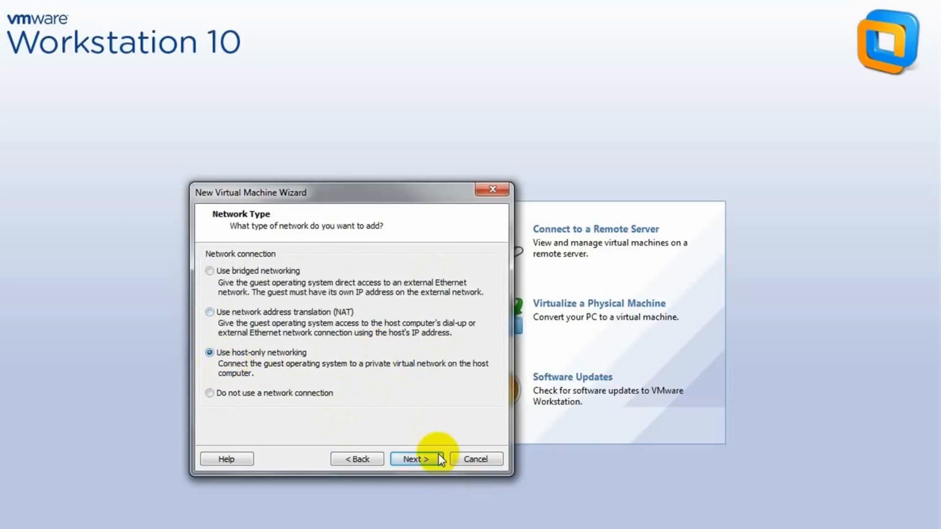
left_click(417, 459)
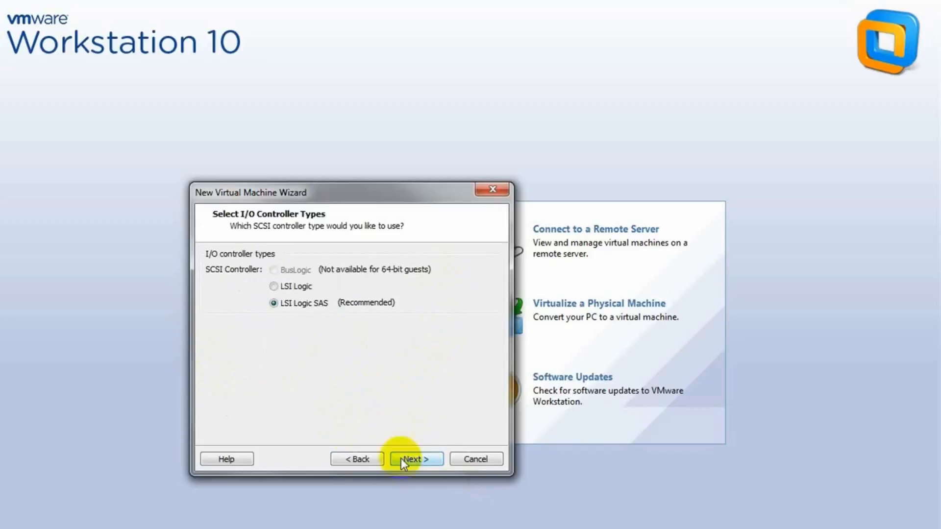
left_click(413, 463)
left_click(413, 463)
left_click(414, 462)
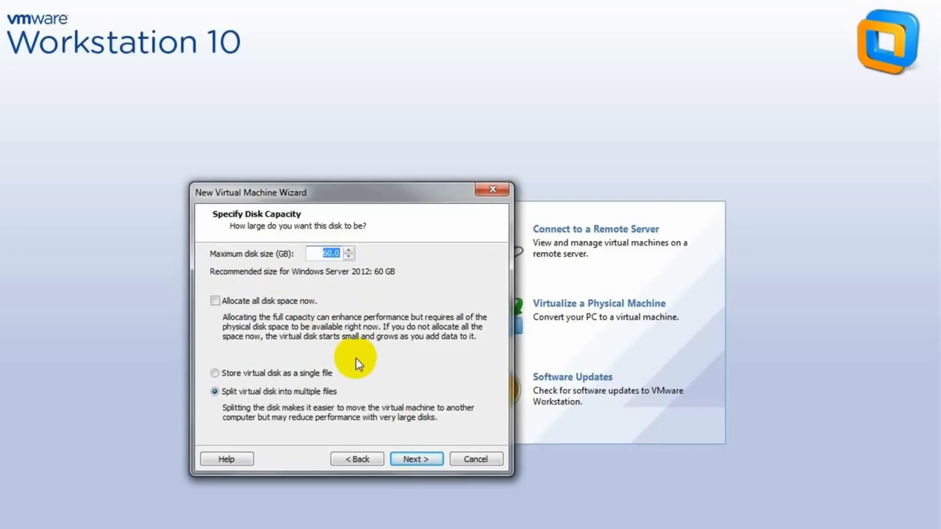
Set a 60 GB virtual disk stored as a single file, named Windows Server 2012.vmdk, and create the virtual machine
type("60")
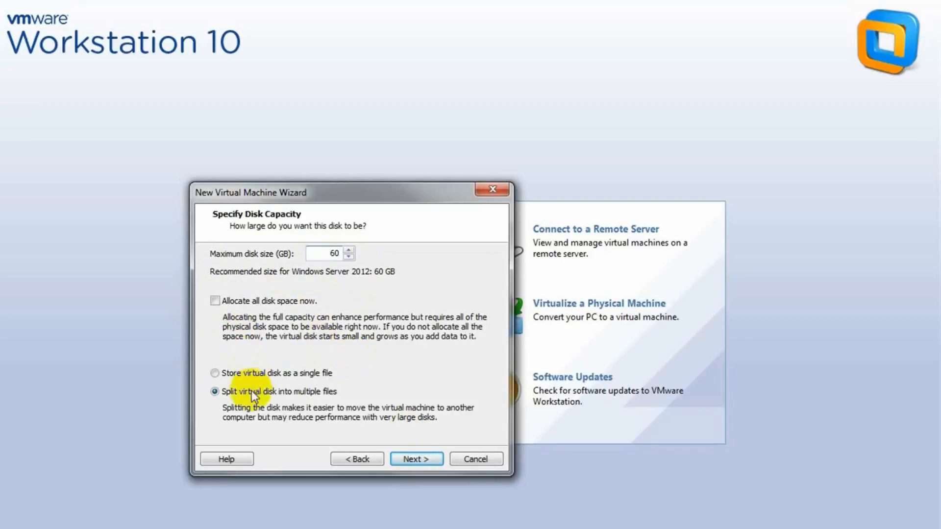
left_click(234, 375)
left_click(417, 460)
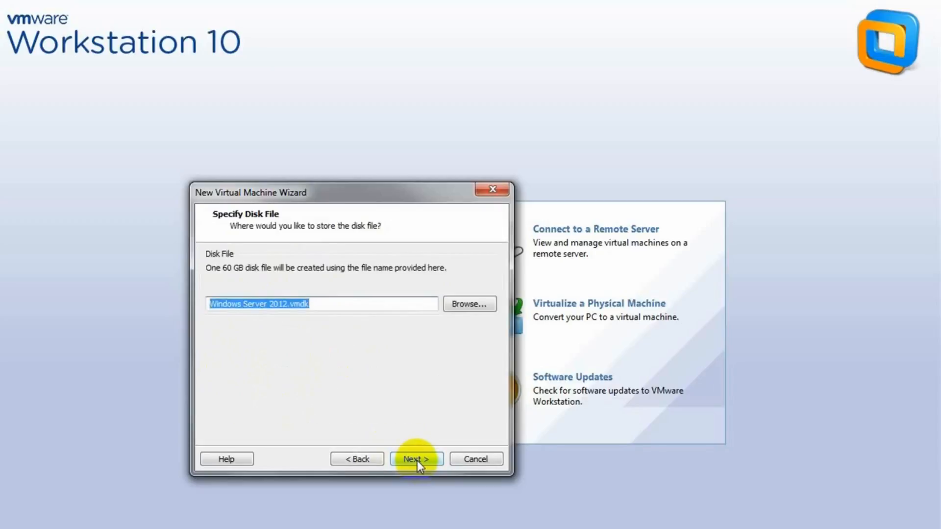
left_click(416, 460)
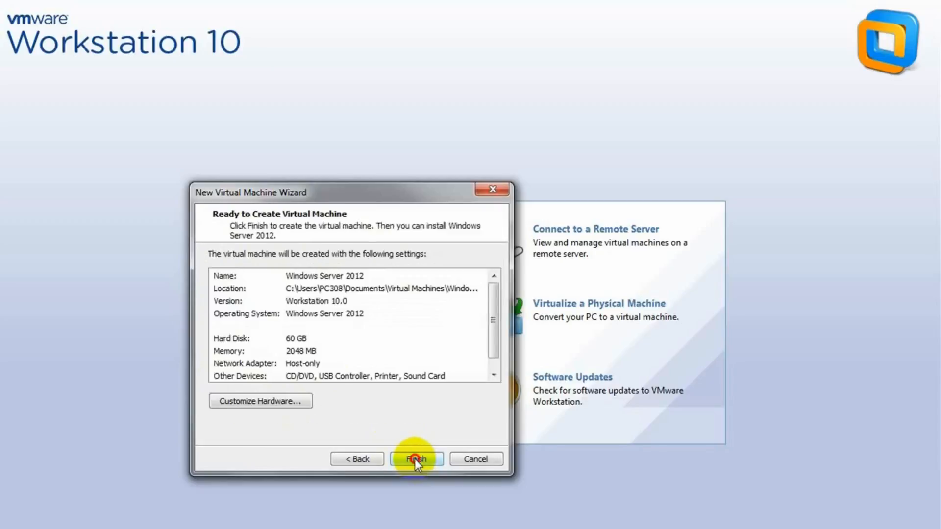
left_click(414, 458)
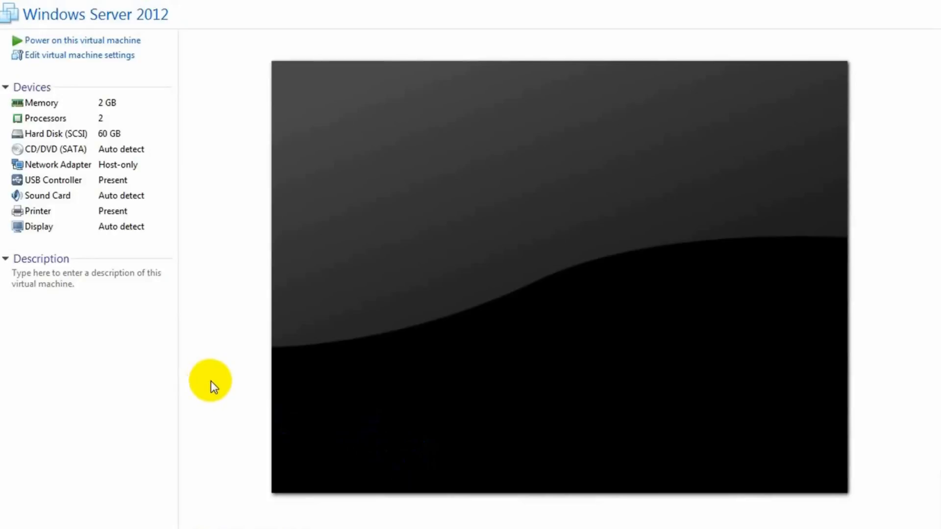
Set the virtual CD/DVD drive to use an ISO image file and browse to D:\software\Collection ISO\ISO
double_click(123, 149)
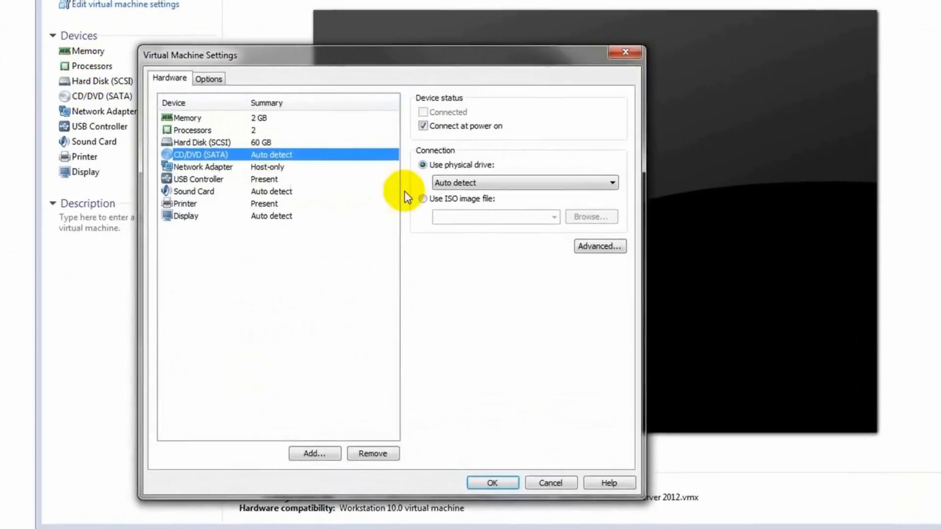
left_click(494, 204)
left_click(587, 217)
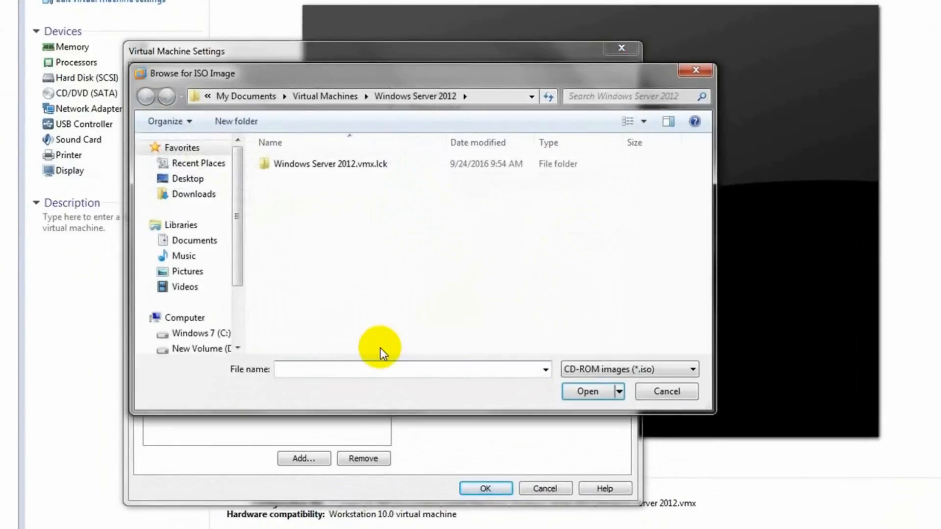
scroll(225, 231, "down", 3)
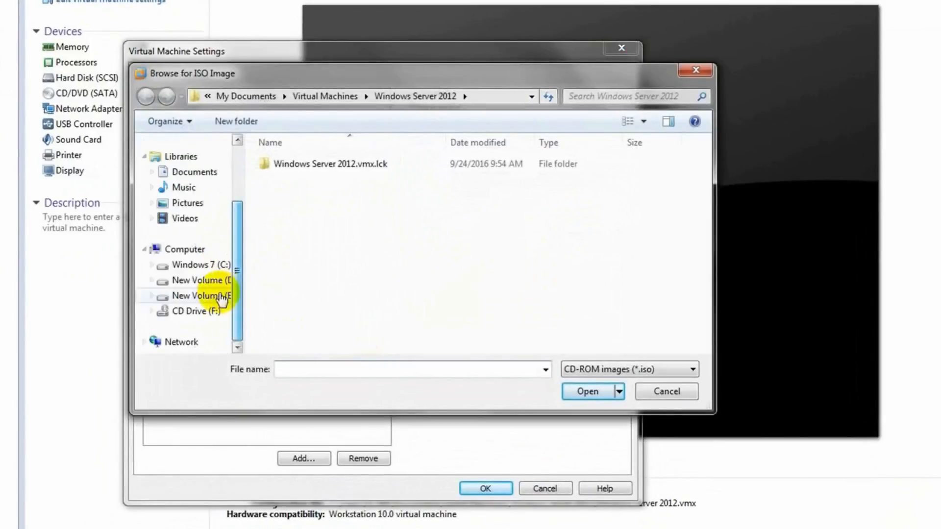
left_click(169, 279)
scroll(529, 281, "down", 3)
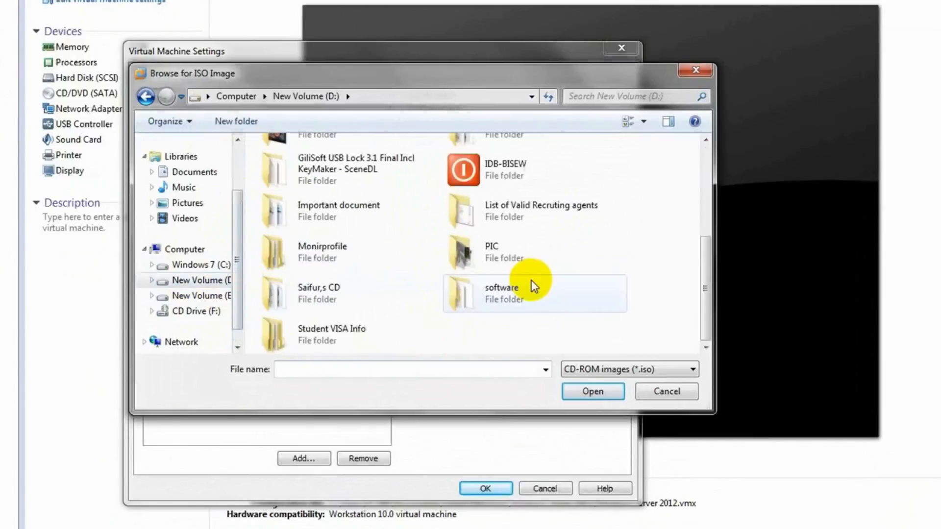
double_click(512, 294)
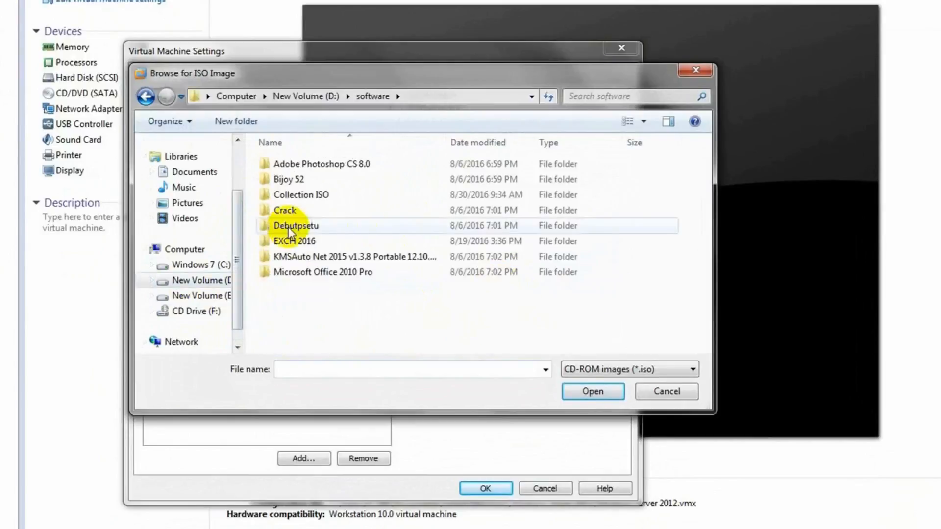
double_click(316, 201)
scroll(390, 225, "down", 4)
scroll(390, 225, "up", 4)
scroll(326, 263, "down", 4)
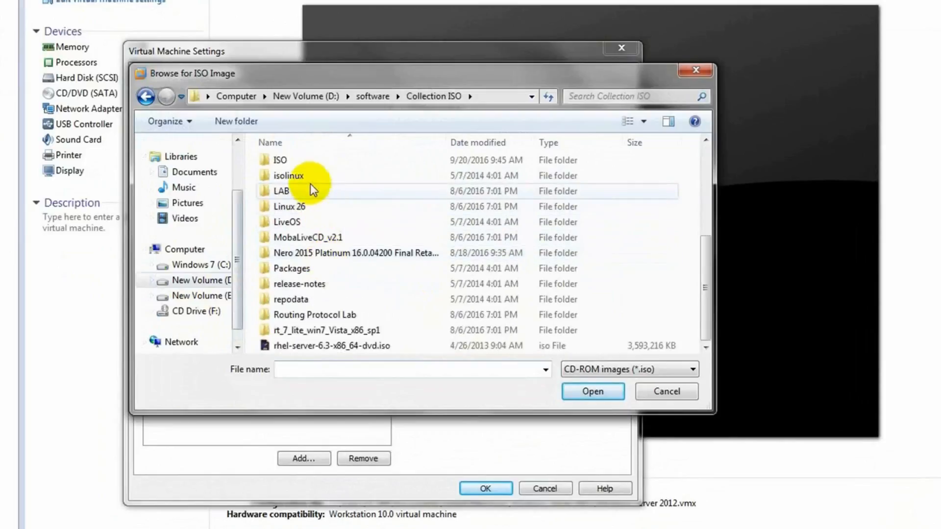
double_click(291, 156)
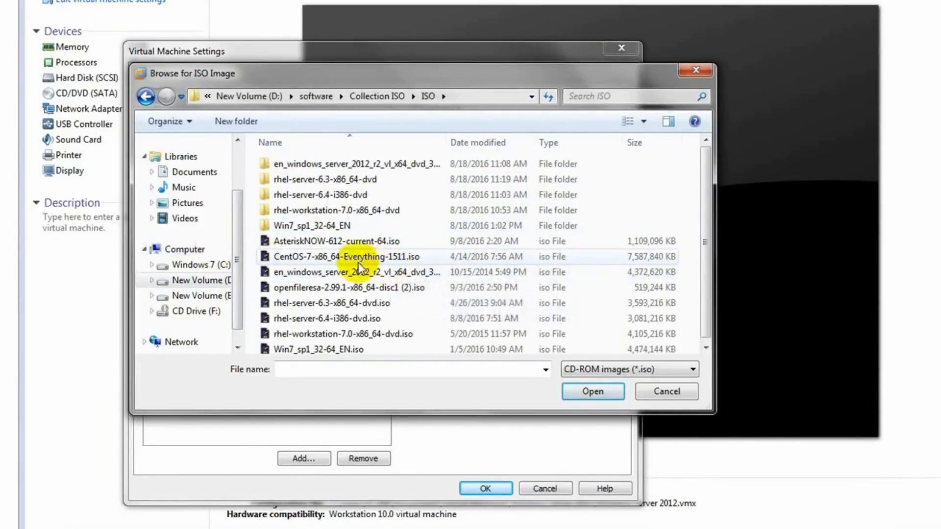
Attach the en_windows_server_2012_r2_vl_x64_dvd ISO image to the CD/DVD drive and save the machine settings
left_click(309, 272)
left_click(572, 392)
left_click(487, 487)
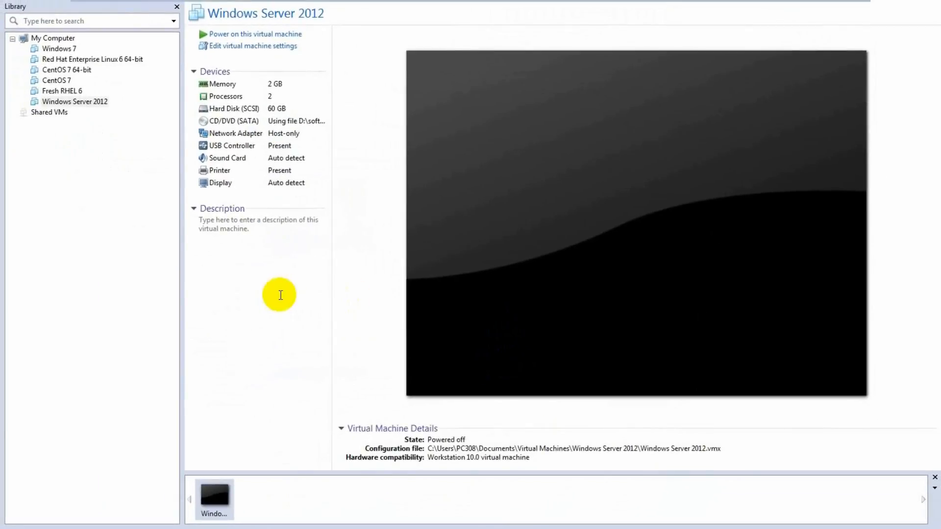
Power on the virtual machine and start the Windows Server 2012 R2 installation with English (United States) and the US keyboard
left_click(231, 35)
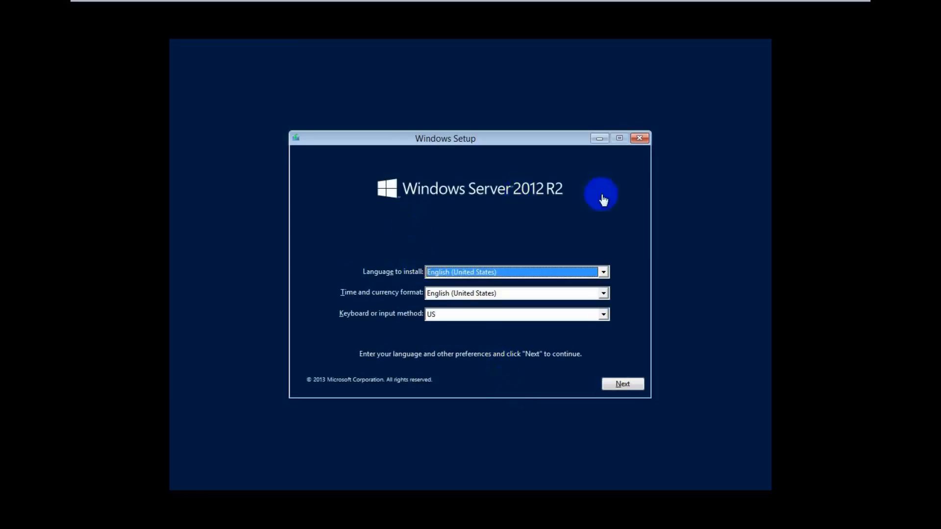
left_click(629, 385)
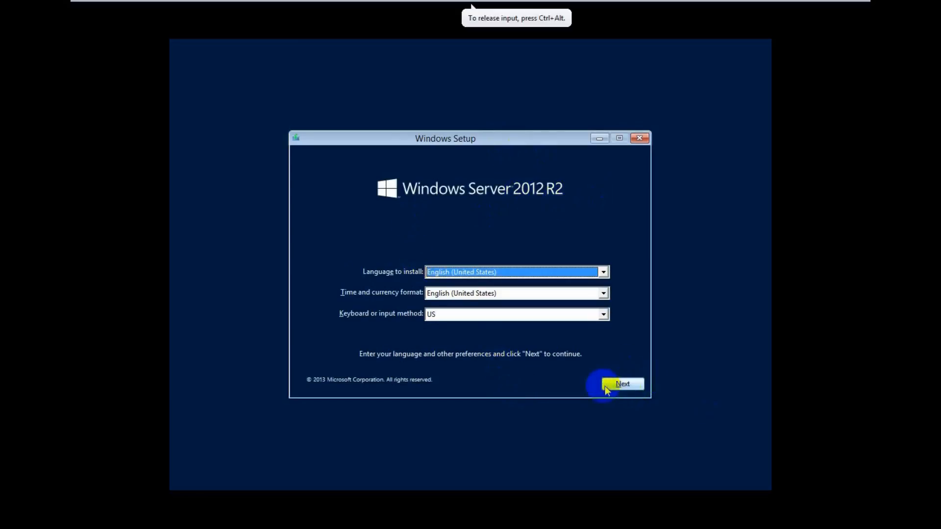
left_click(619, 384)
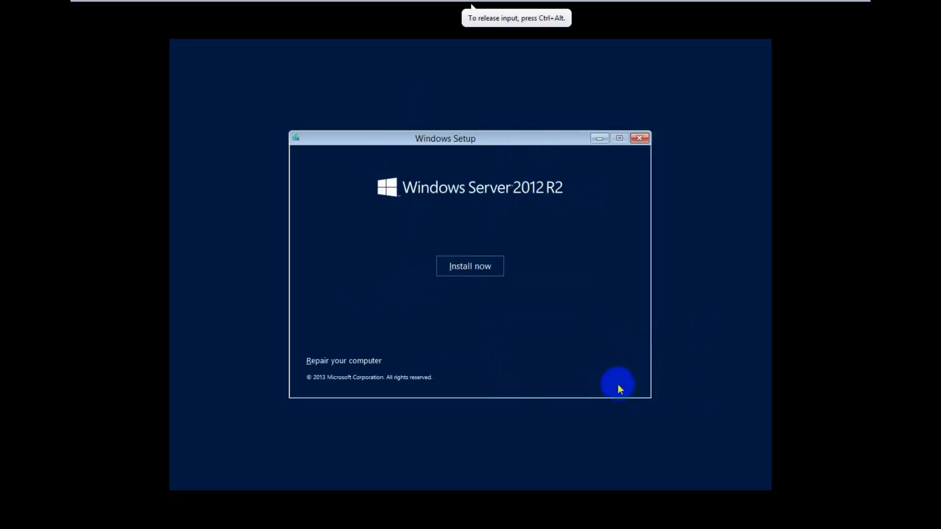
left_click(467, 265)
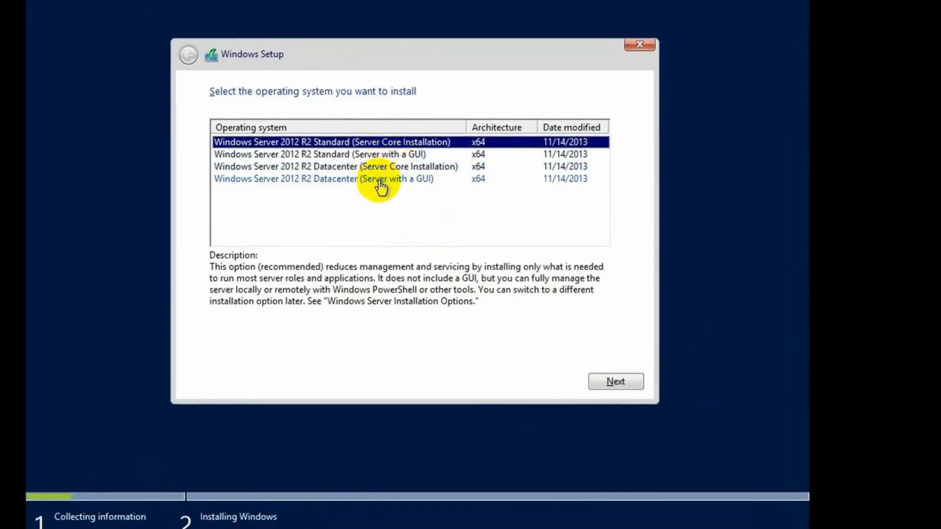
Select Windows Server 2012 R2 Datacenter (Server with a GUI) as the edition and accept the license terms
left_click(381, 182)
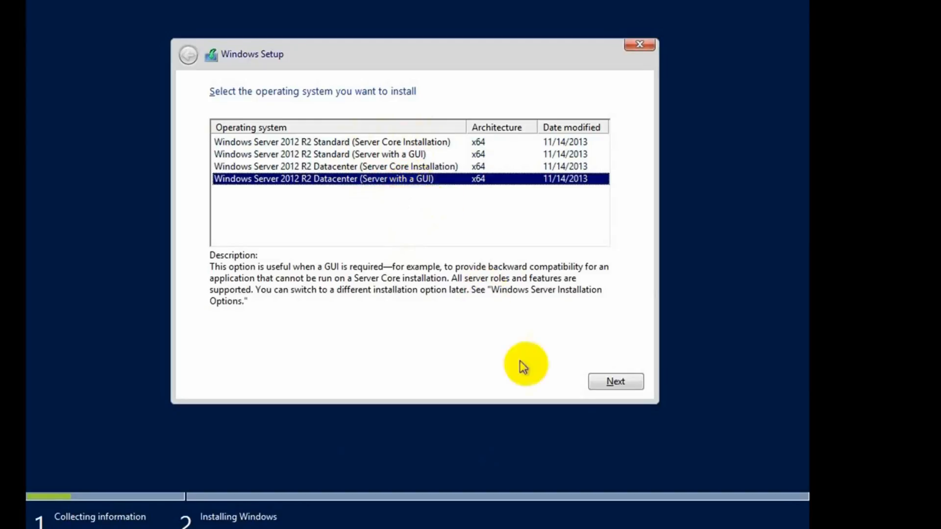
left_click(617, 385)
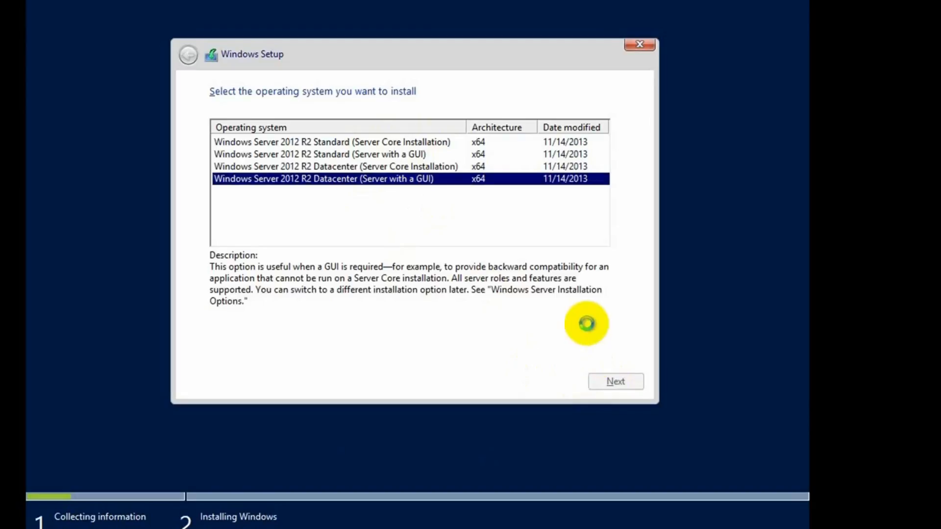
left_click(303, 348)
left_click(596, 386)
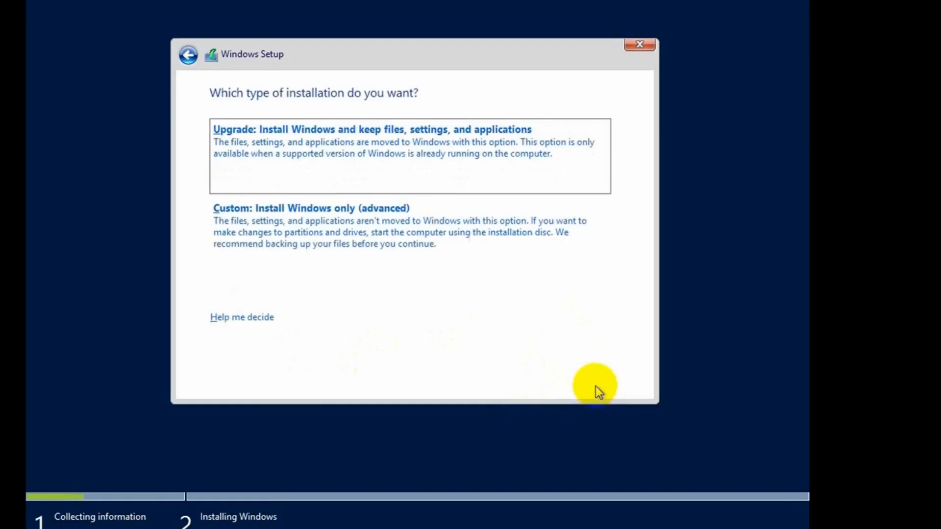
Choose the custom Windows-only installation and install onto the Drive 0 unallocated space
left_click(366, 222)
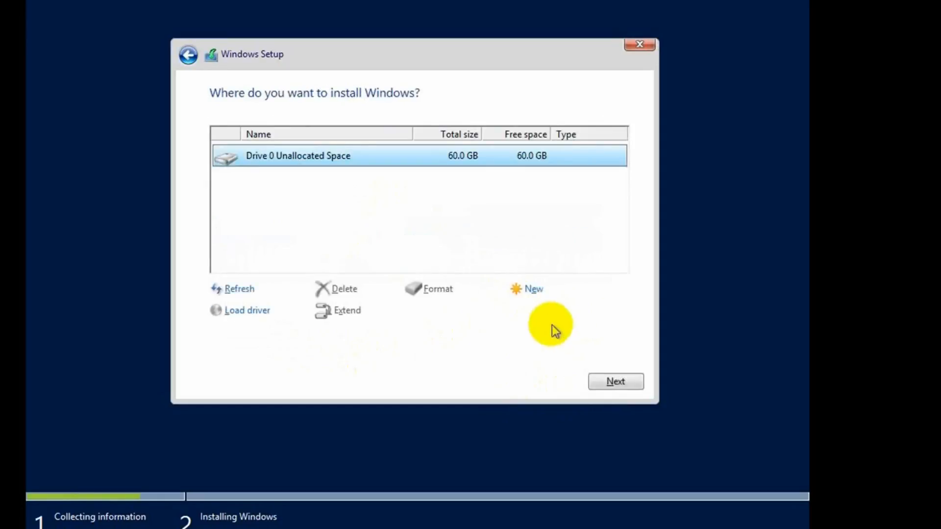
left_click(618, 381)
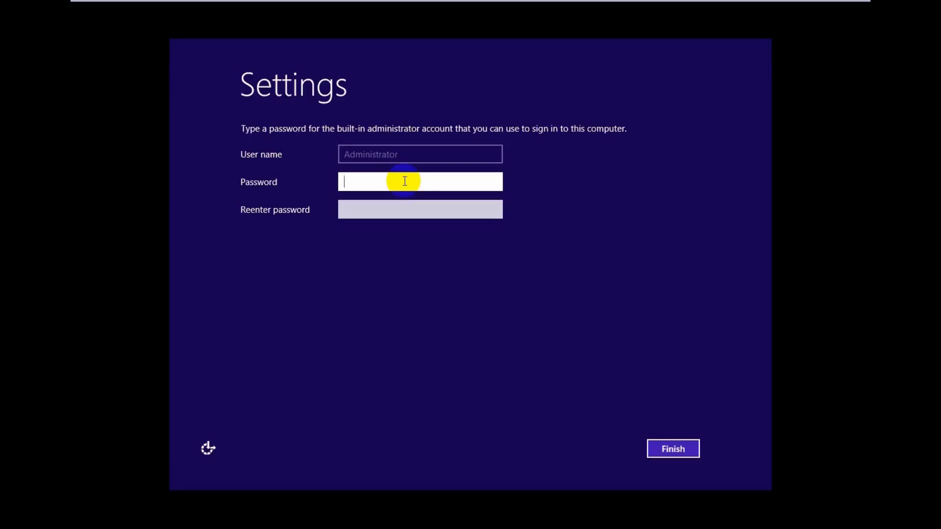
Enter and re-enter the password for the built-in administrator account and finish the Windows setup settings
type("********")
type("****")
key("Tab")
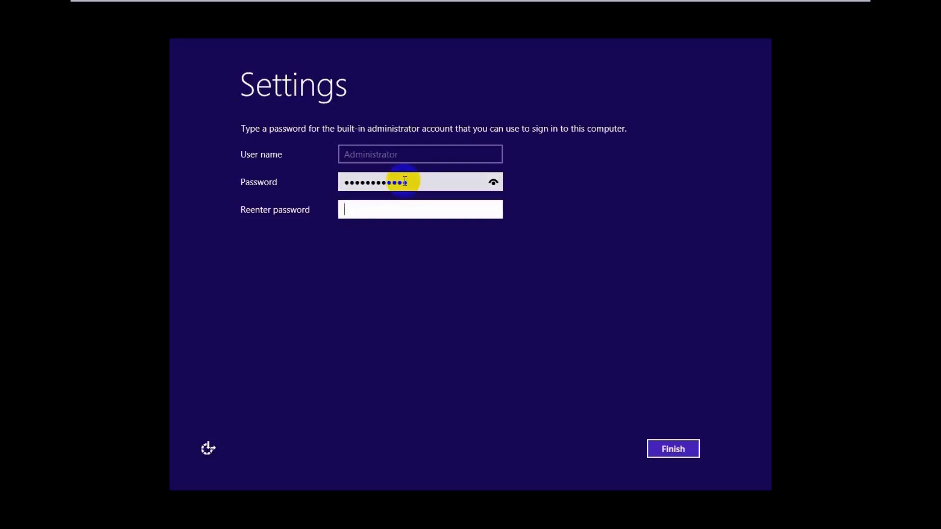
type("****")
key("BackSpace")
key("BackSpace")
key("BackSpace")
key("BackSpace")
type("*************")
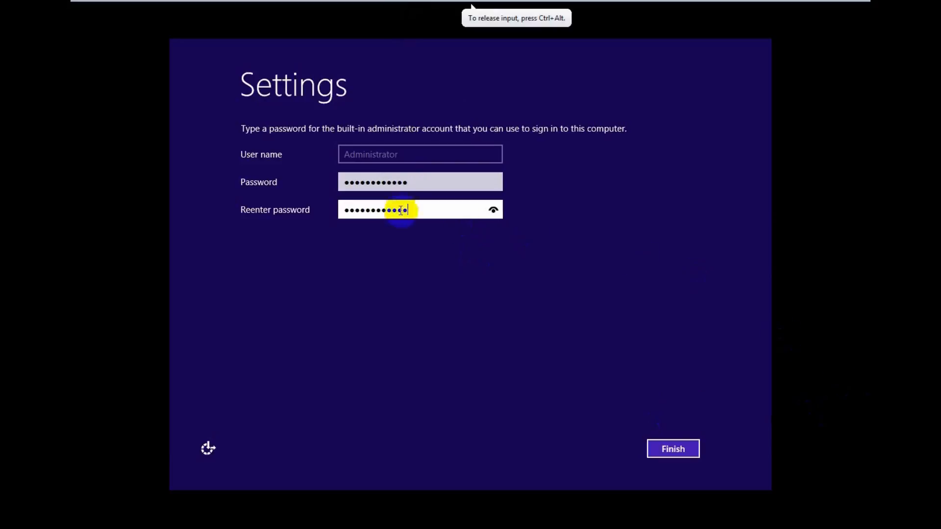
left_click(670, 454)
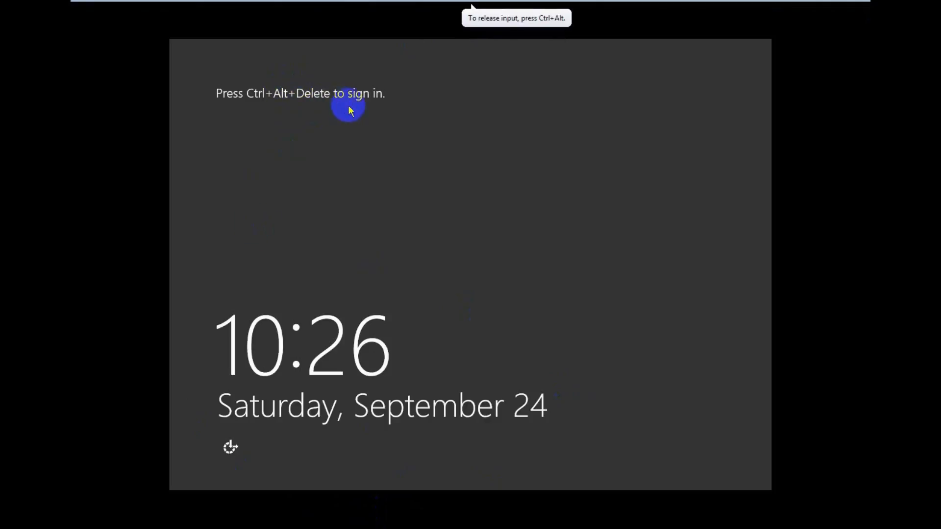
Send Ctrl+Alt+Delete to the virtual machine and sign in to Windows Server as Administrator with the account password
mouse_move(312, 2)
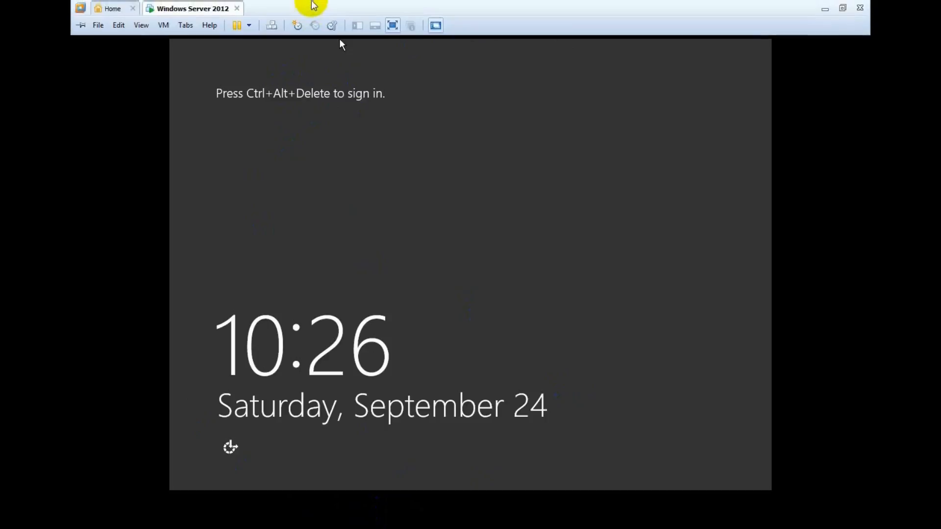
left_click(272, 25)
left_click(483, 185)
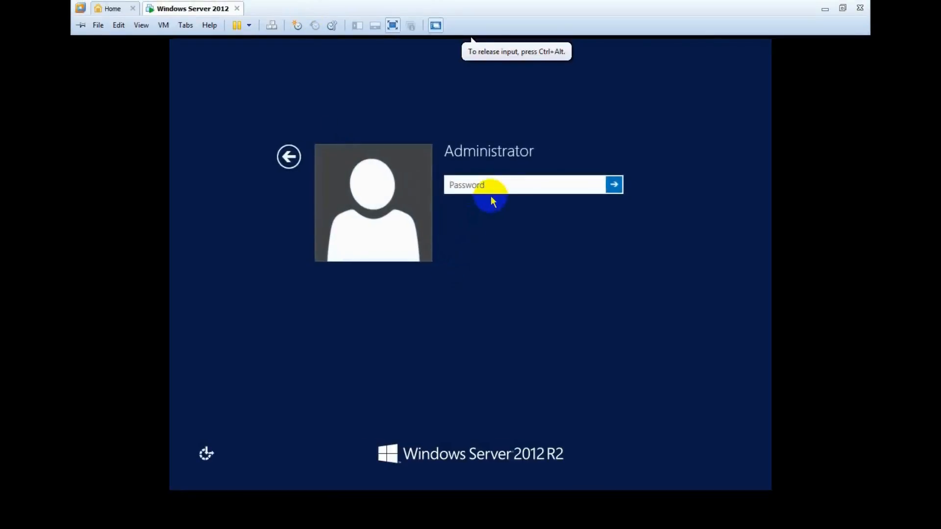
type("••••••••")
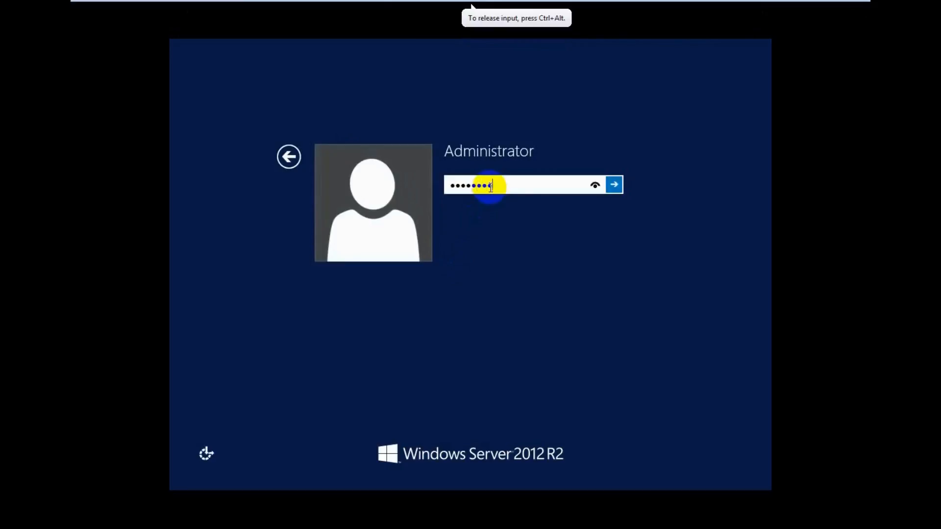
type("••••")
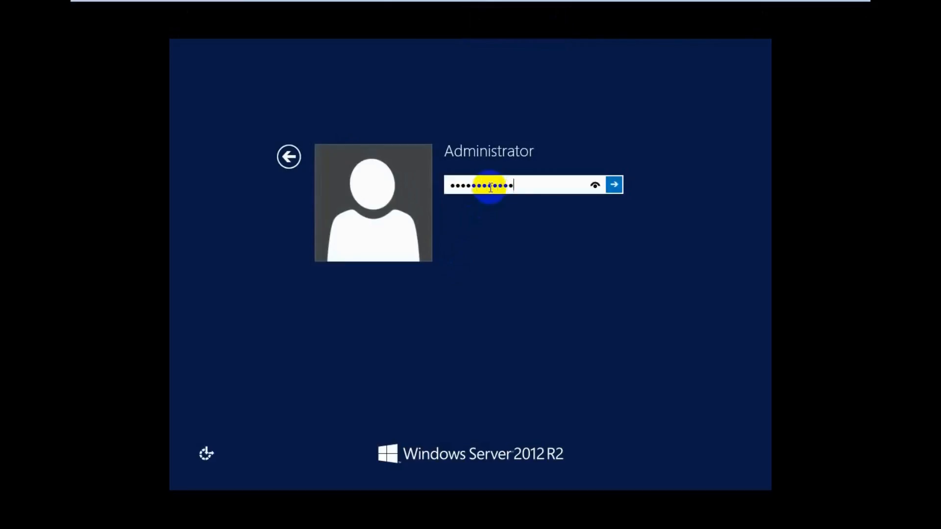
key("Return")
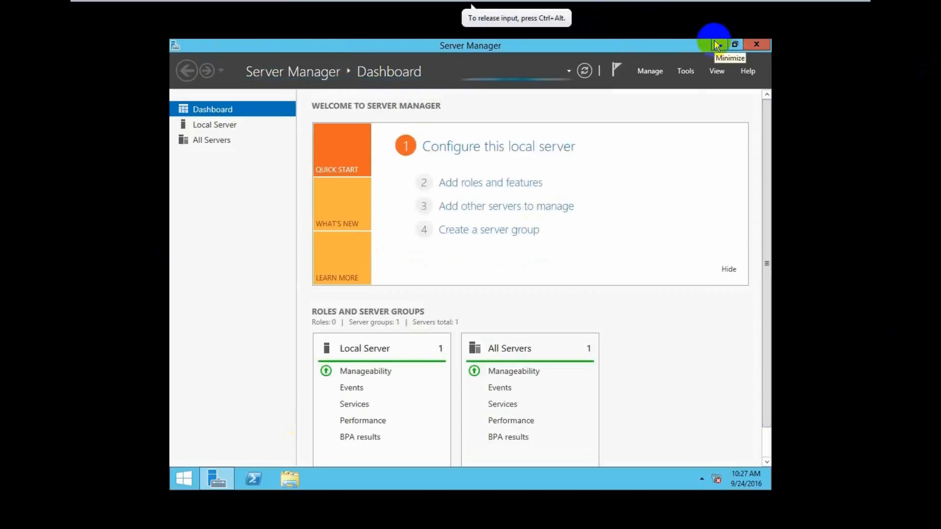
mouse_move(319, 2)
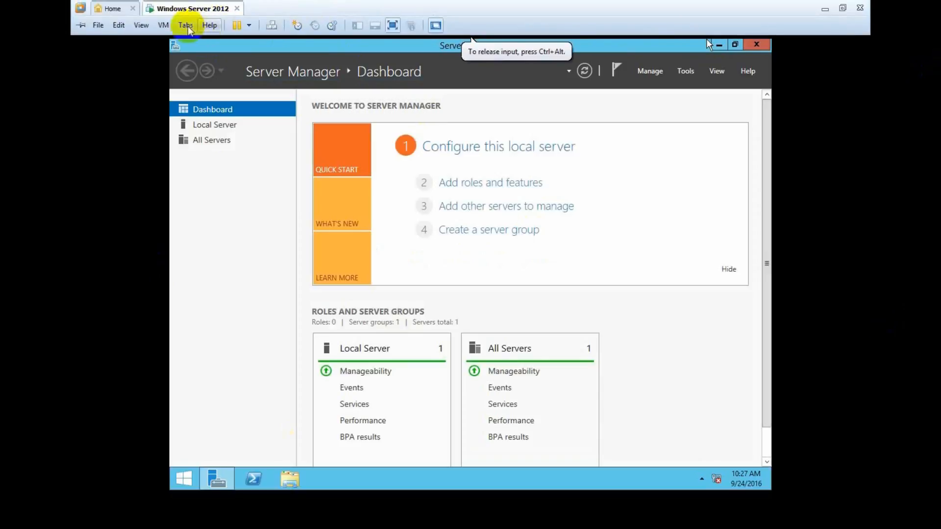